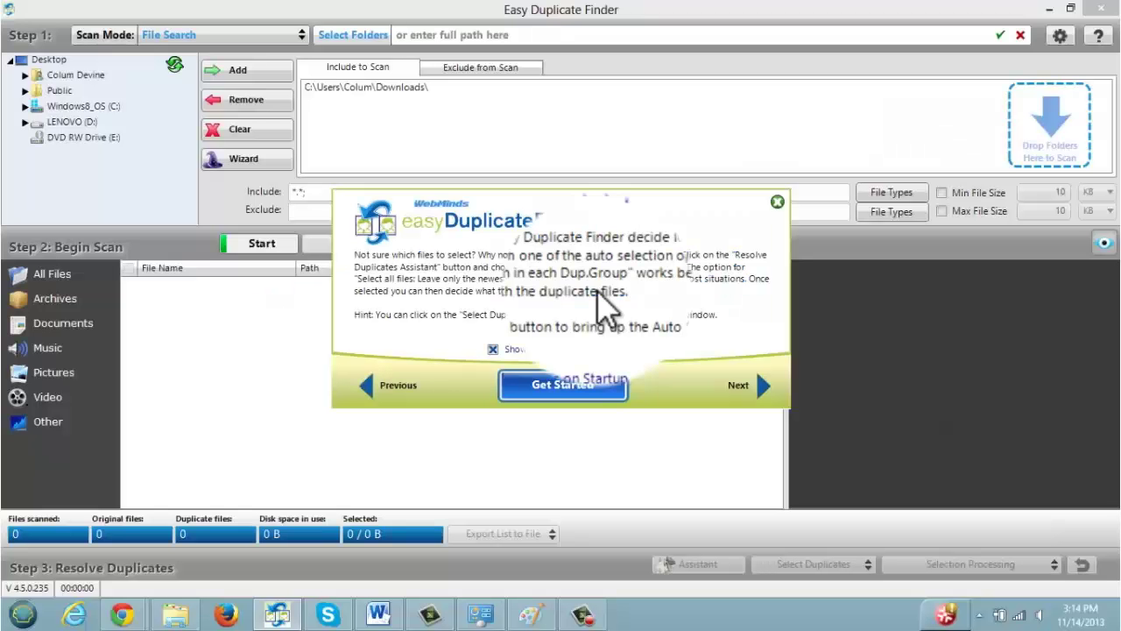
- Browse the startup tips, turn off Show Quick Tips on Startup, and close the tips with Get Started
{"action": "left_click", "coordinate": [730, 388]}
{"action": "left_click", "coordinate": [740, 388]}
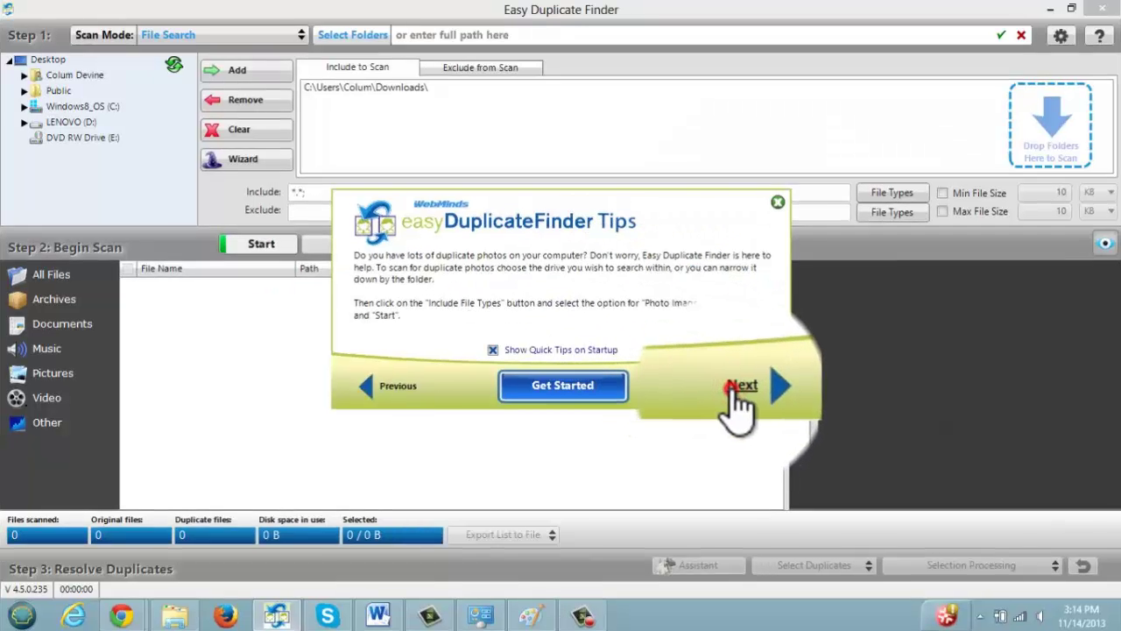
{"action": "left_click", "coordinate": [740, 389]}
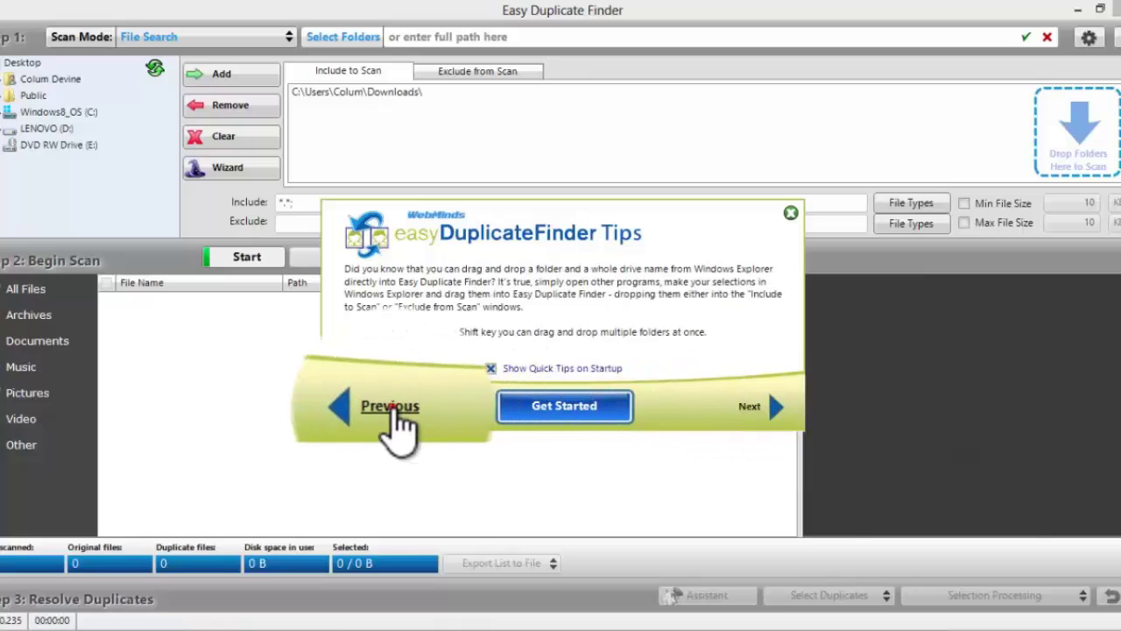
{"action": "left_click", "coordinate": [391, 408]}
{"action": "left_click", "coordinate": [391, 406]}
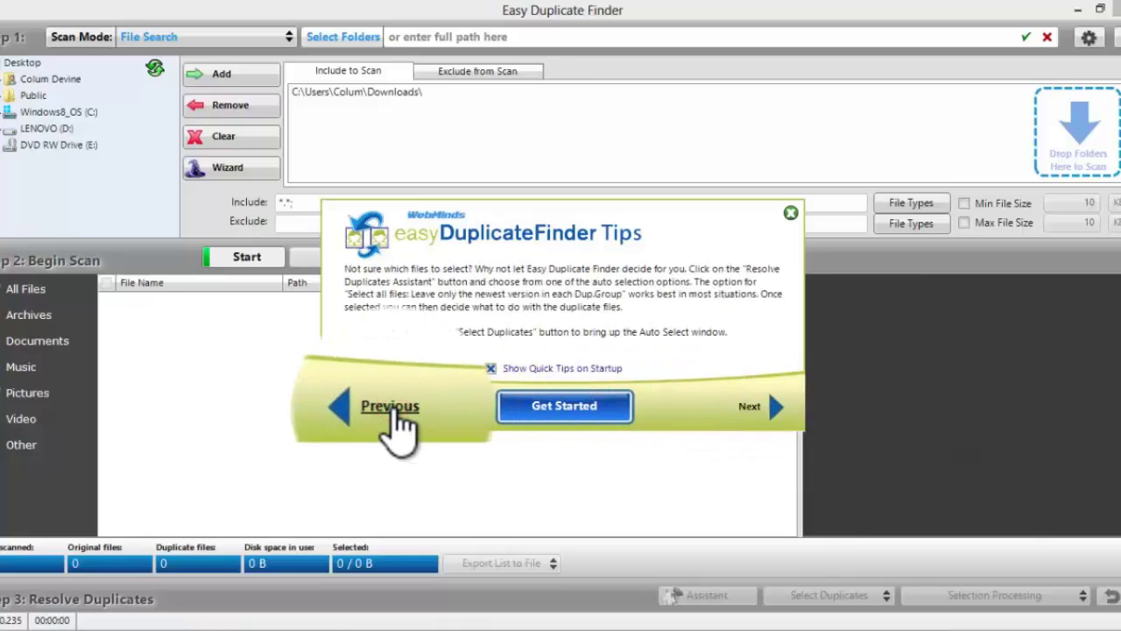
{"action": "left_click", "coordinate": [492, 369]}
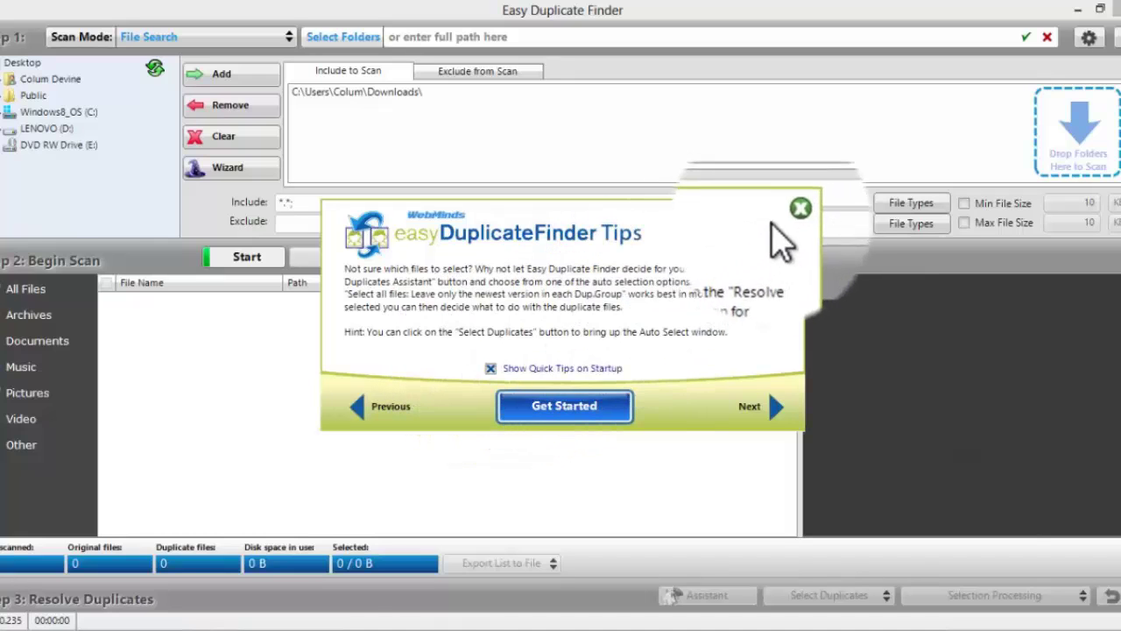
{"action": "left_click", "coordinate": [559, 410]}
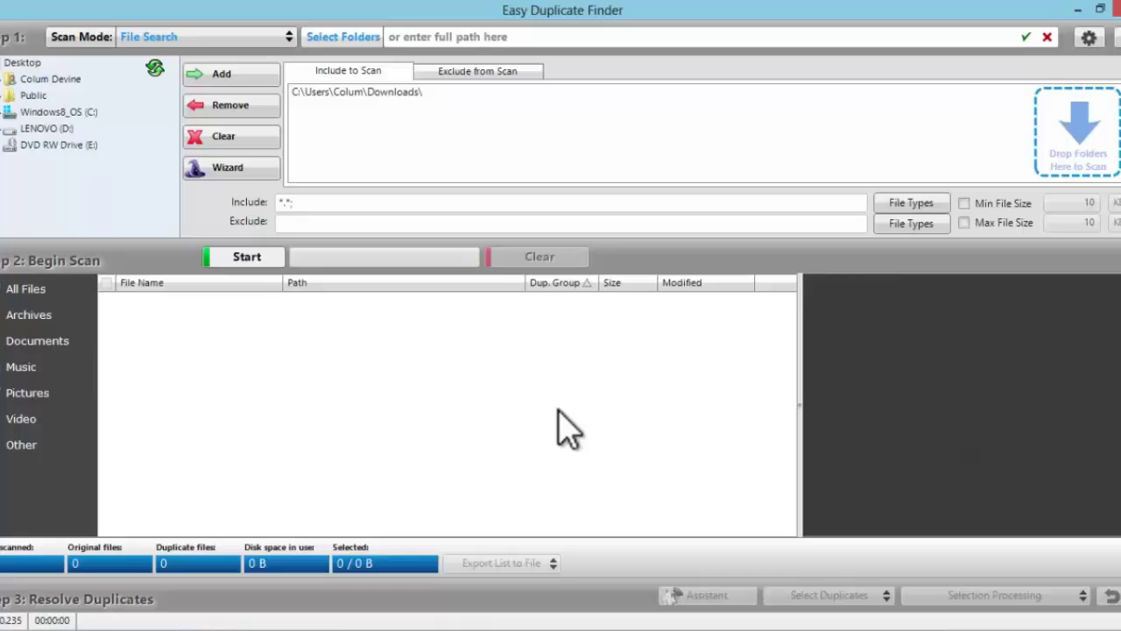
{"action": "left_click", "coordinate": [1091, 44]}
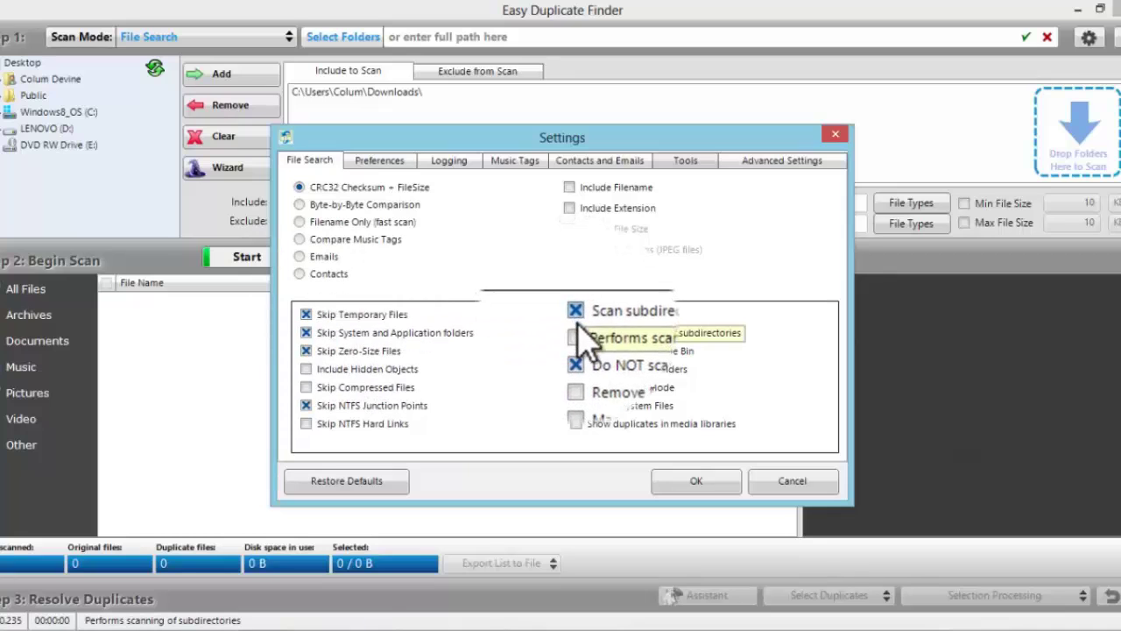
{"action": "left_click", "coordinate": [694, 480]}
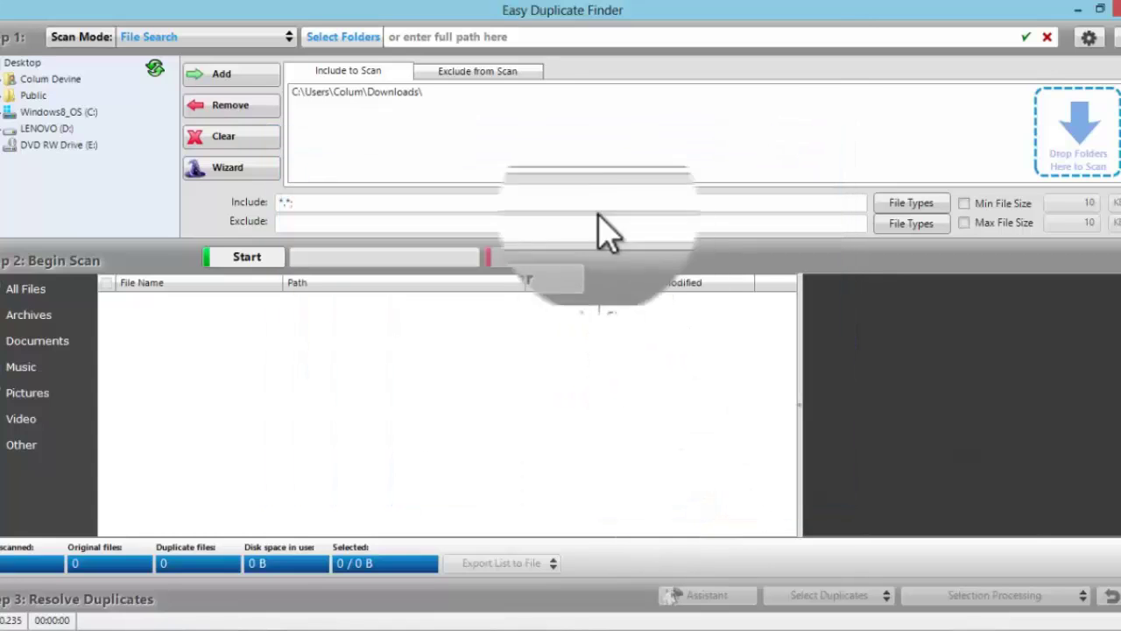
- Add the Public Downloads and Public Pictures folders from the Public folder to the Include to Scan list
{"action": "left_click", "coordinate": [499, 71]}
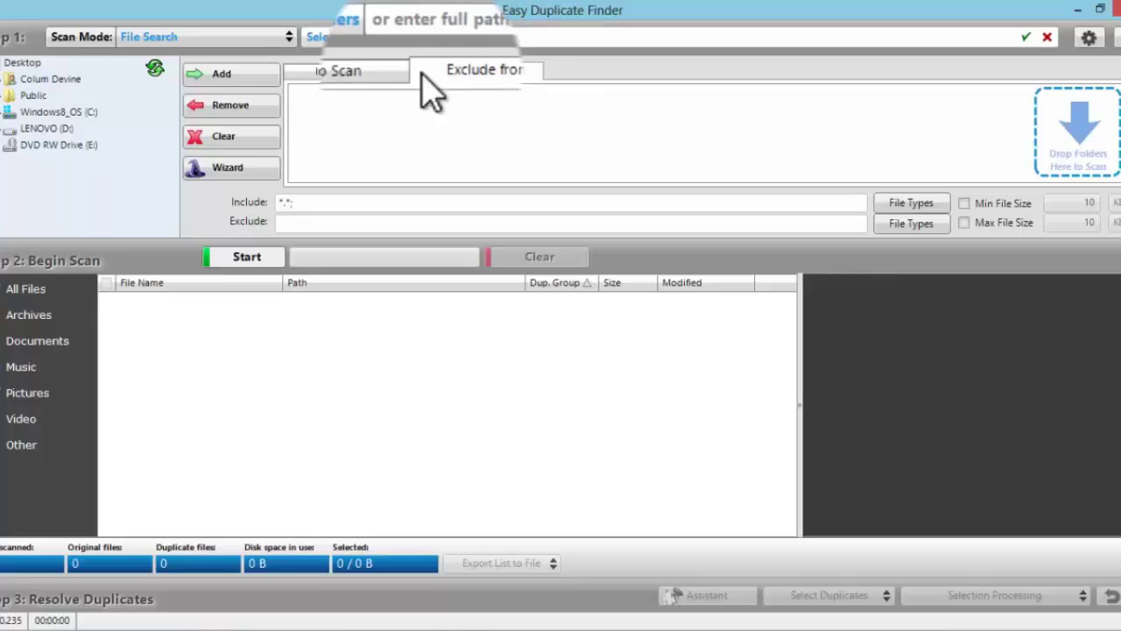
{"action": "left_click", "coordinate": [359, 72]}
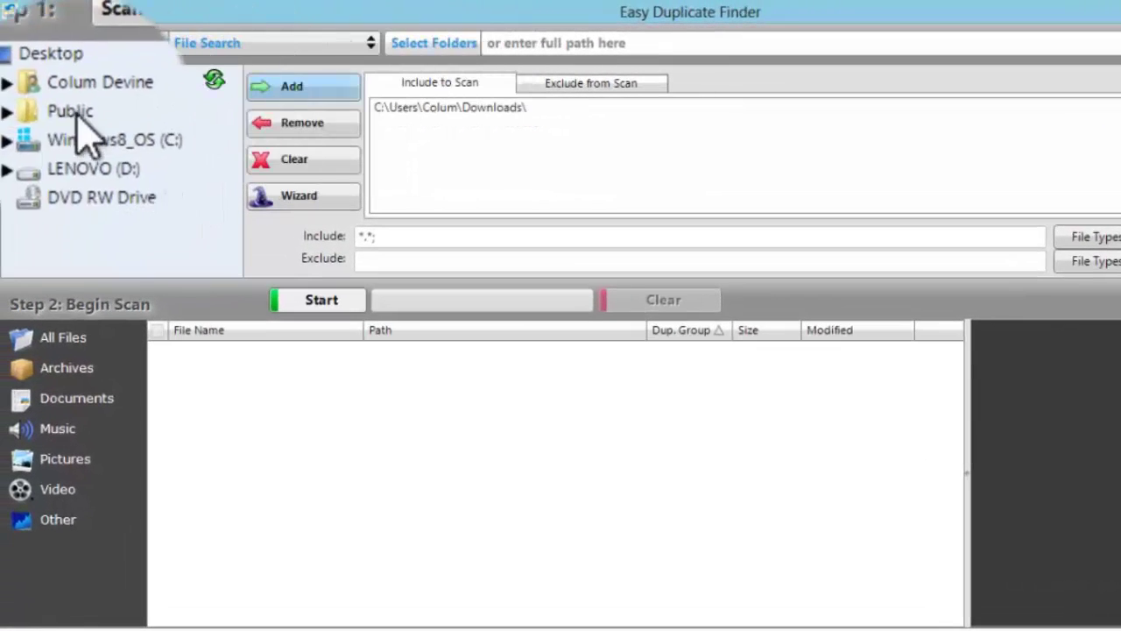
{"action": "left_click", "coordinate": [28, 115]}
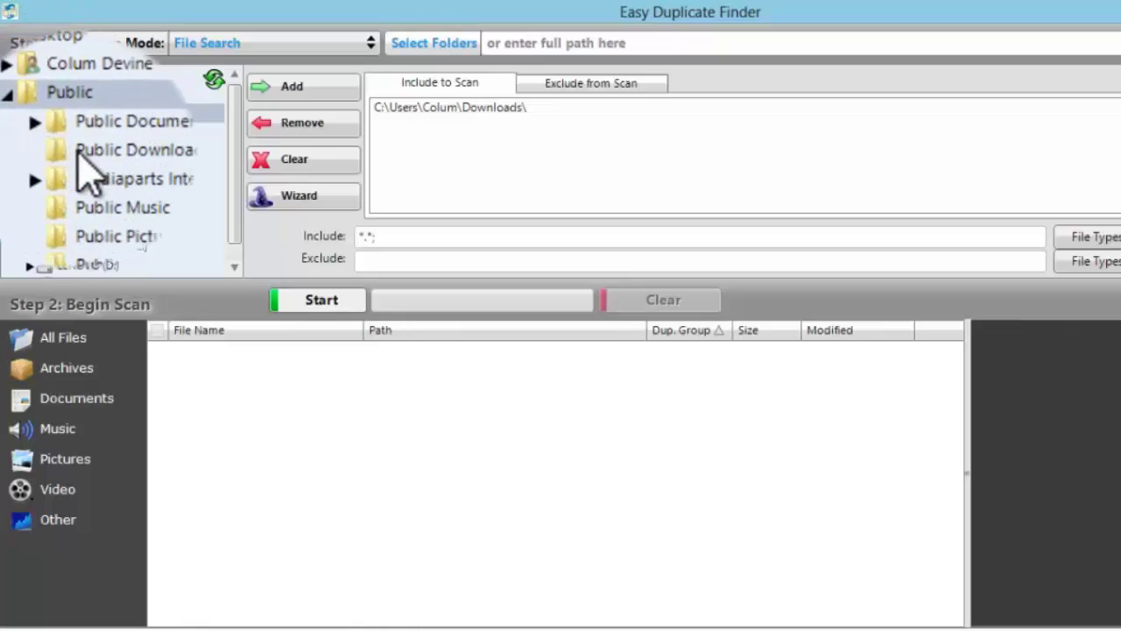
{"action": "left_click", "coordinate": [123, 156]}
{"action": "left_click_drag", "start_coordinate": [124, 158], "coordinate": [450, 187]}
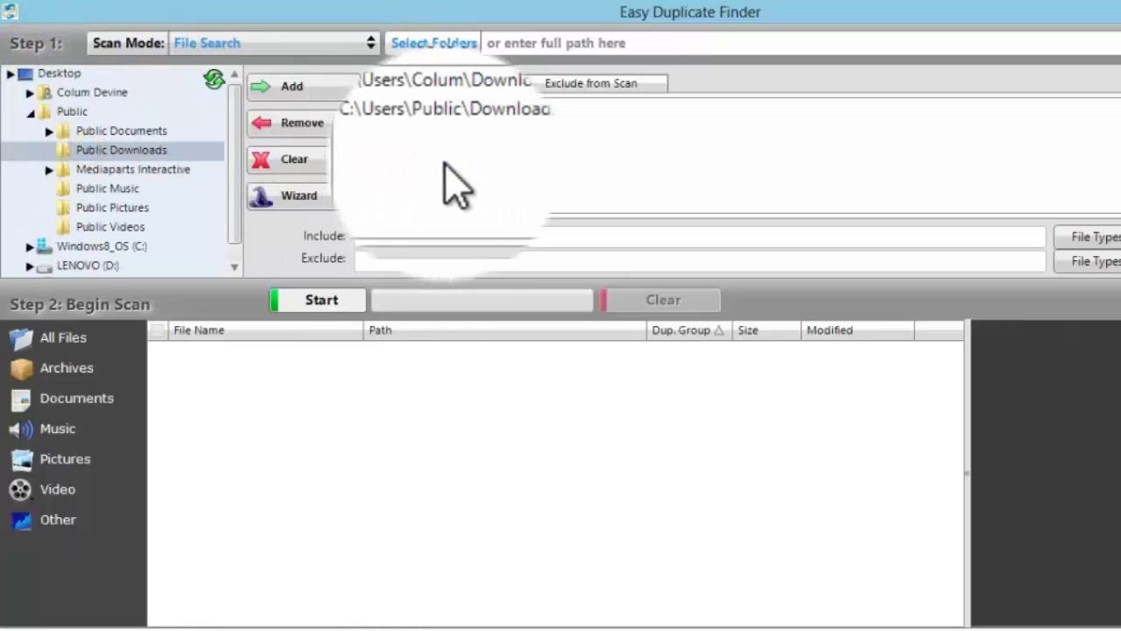
{"action": "scroll", "coordinate": [43, 171], "scroll_direction": "down", "scroll_amount": 1}
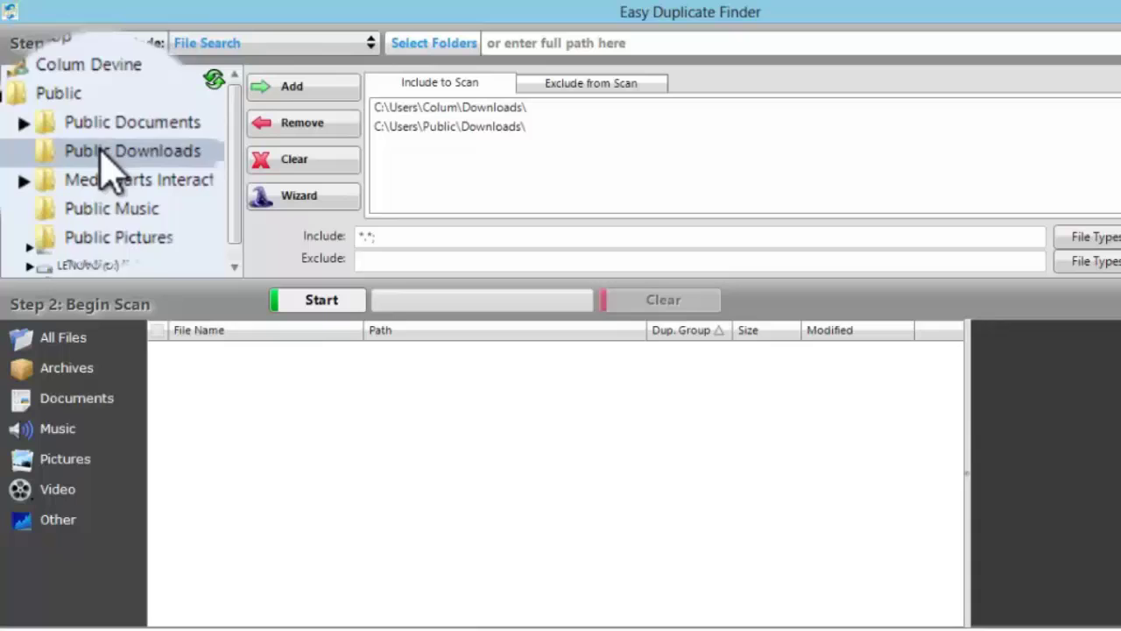
{"action": "left_click", "coordinate": [49, 169]}
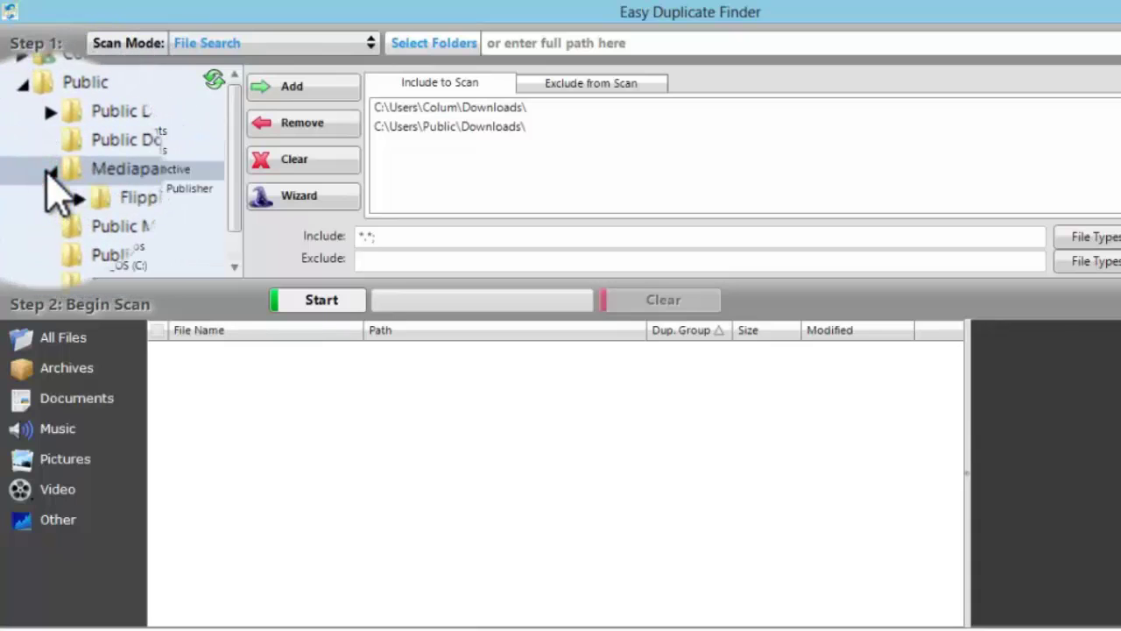
{"action": "left_click_drag", "start_coordinate": [70, 226], "coordinate": [461, 191]}
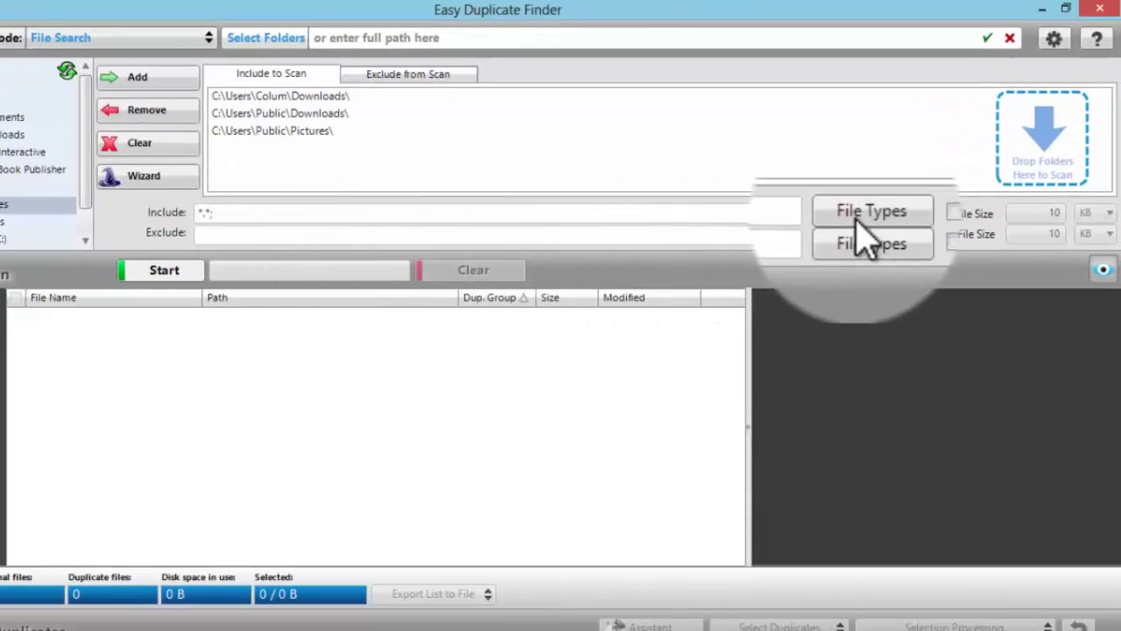
- Tick Photo Images, Open Office and Any File | *.* in the include file masks, then confirm with OK
{"action": "left_click", "coordinate": [863, 215]}
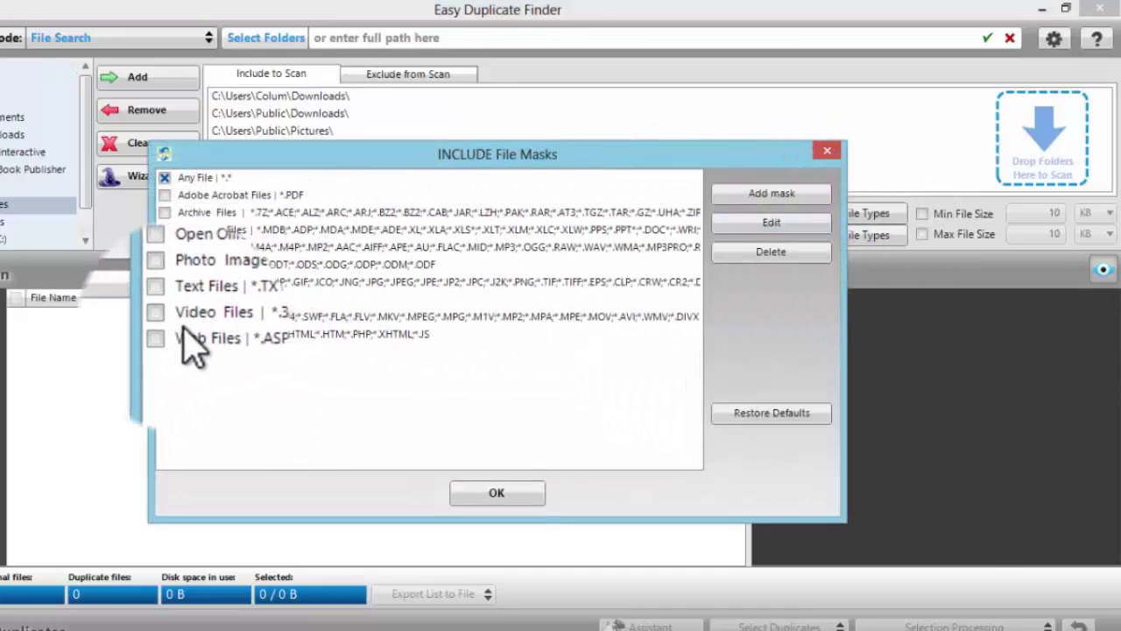
{"action": "left_click", "coordinate": [164, 282]}
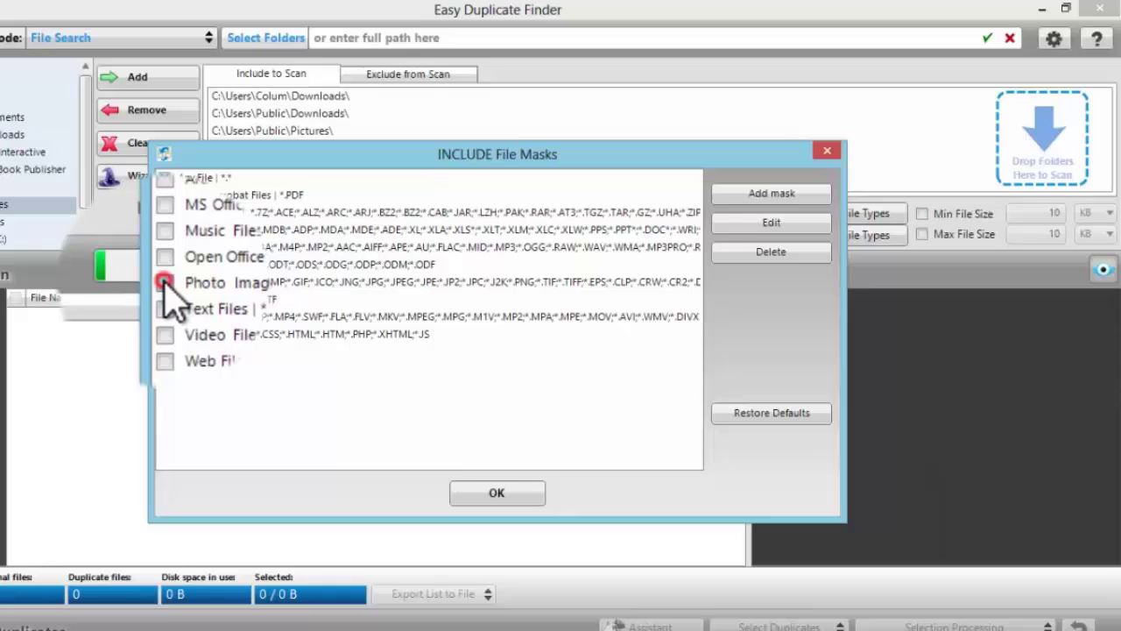
{"action": "left_click", "coordinate": [165, 262]}
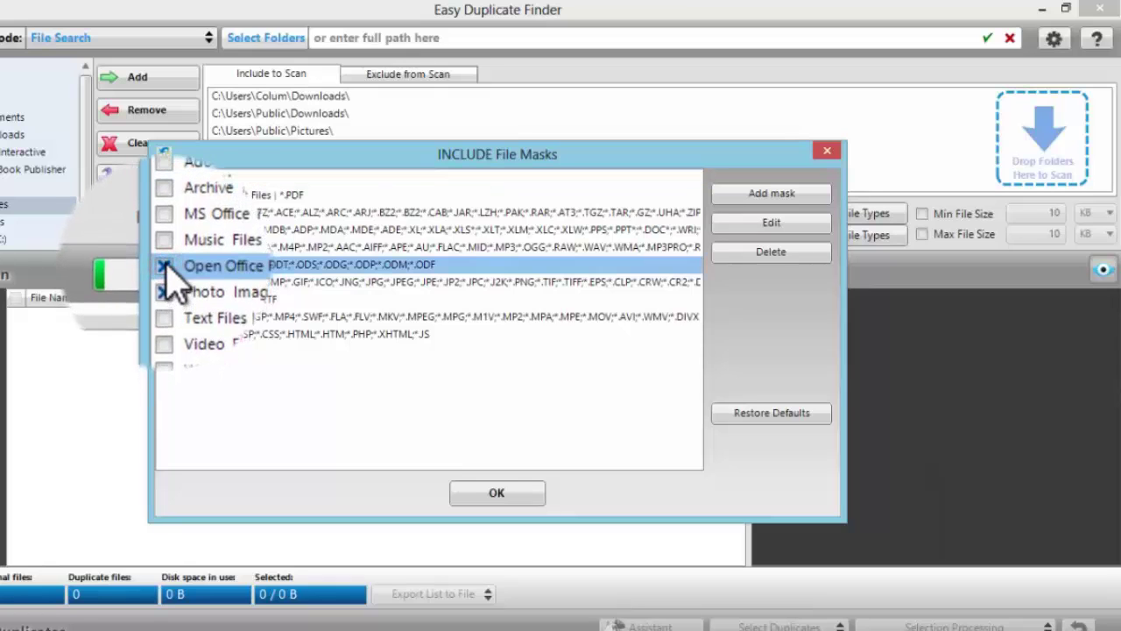
{"action": "left_click", "coordinate": [165, 177]}
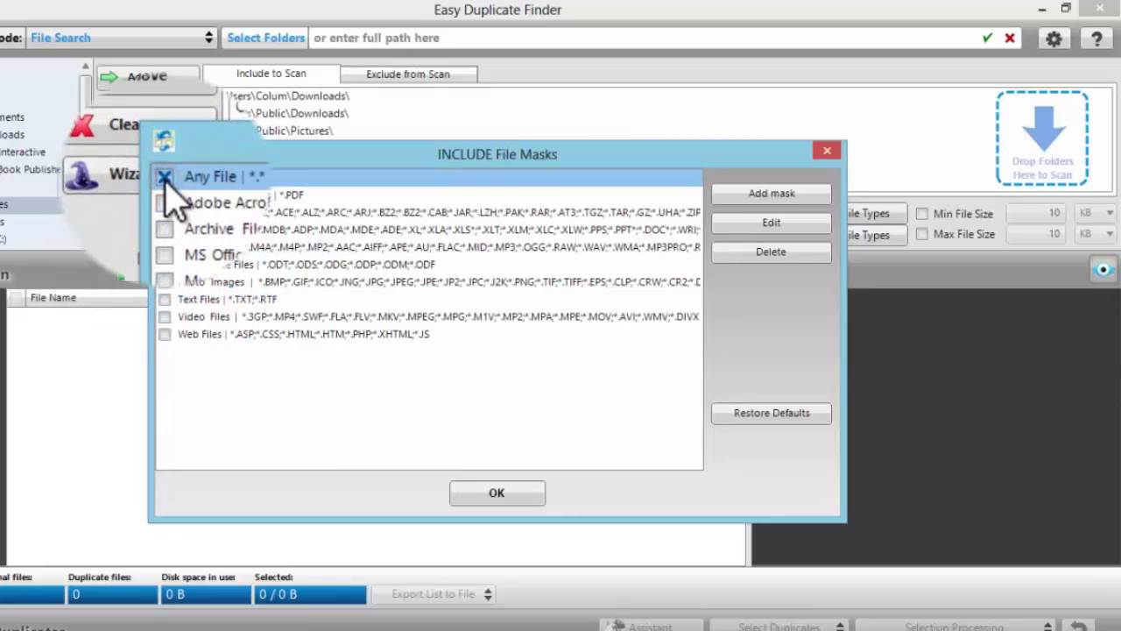
{"action": "left_click", "coordinate": [496, 493]}
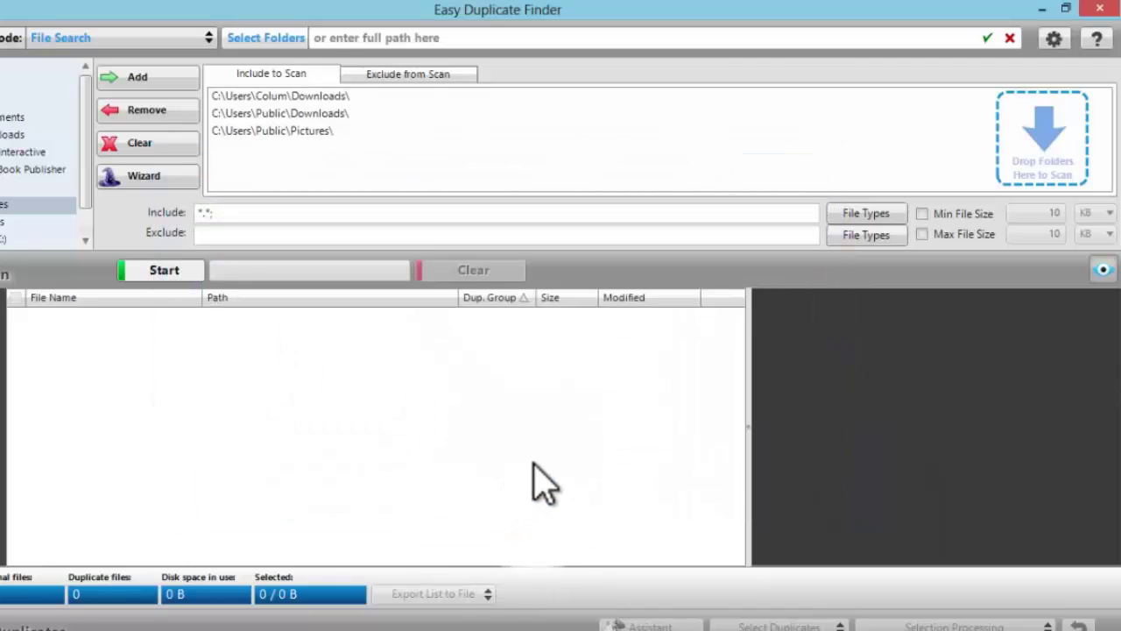
- Set Min and Max File Size to 0 KB, leaving both size limits unticked
{"action": "left_click", "coordinate": [923, 212]}
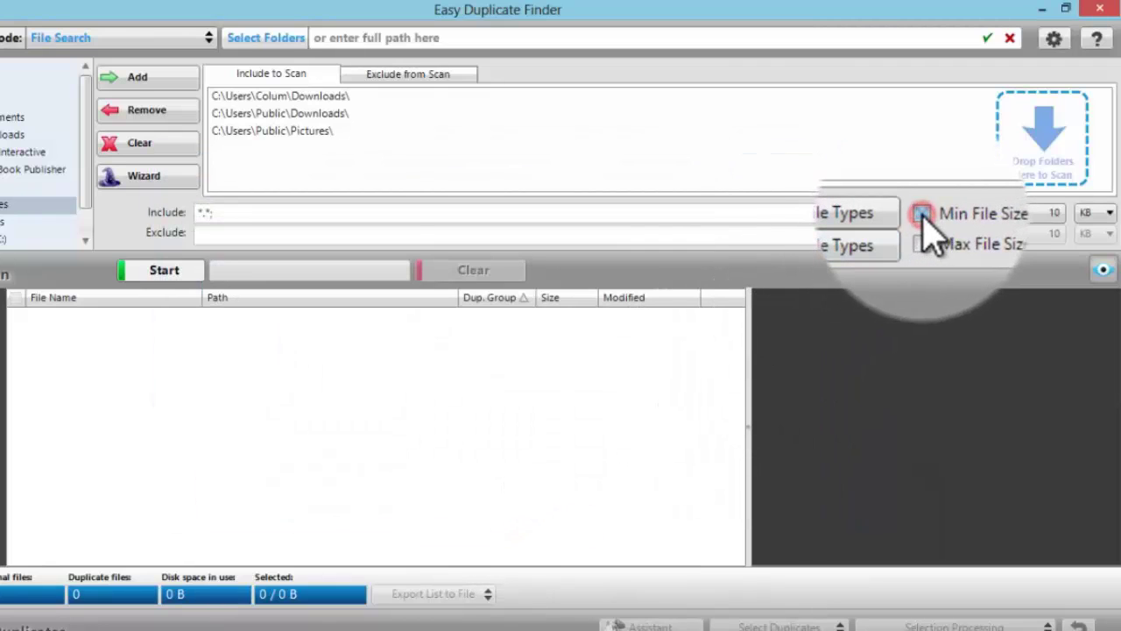
{"action": "left_click", "coordinate": [923, 240]}
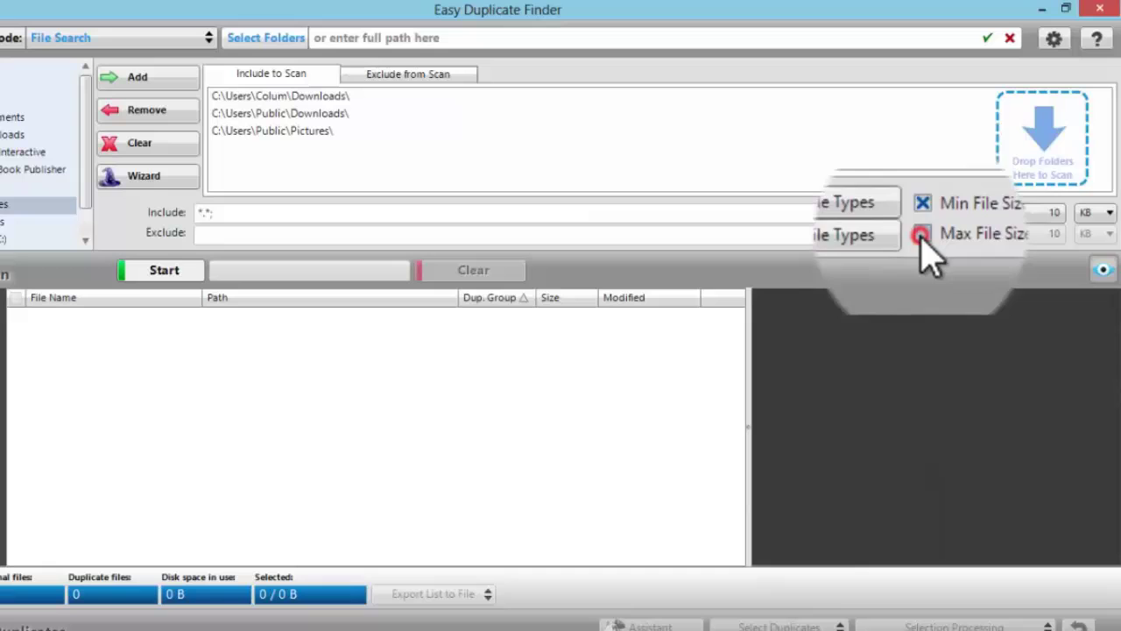
{"action": "left_click", "coordinate": [1044, 212]}
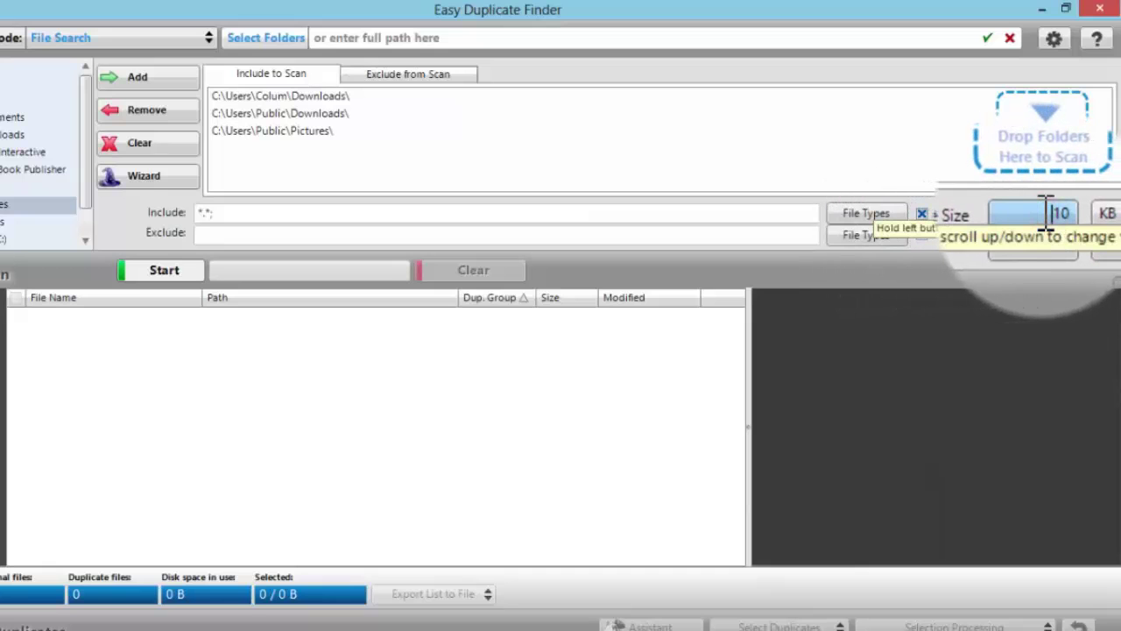
{"action": "left_click", "coordinate": [1041, 235]}
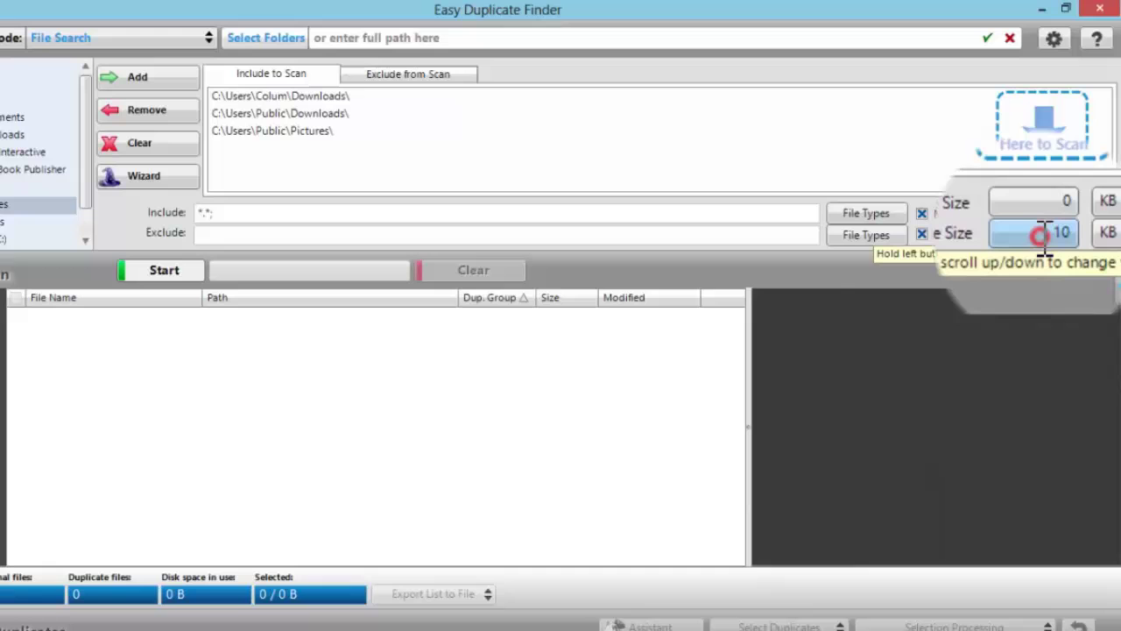
{"action": "key", "text": "Delete"}
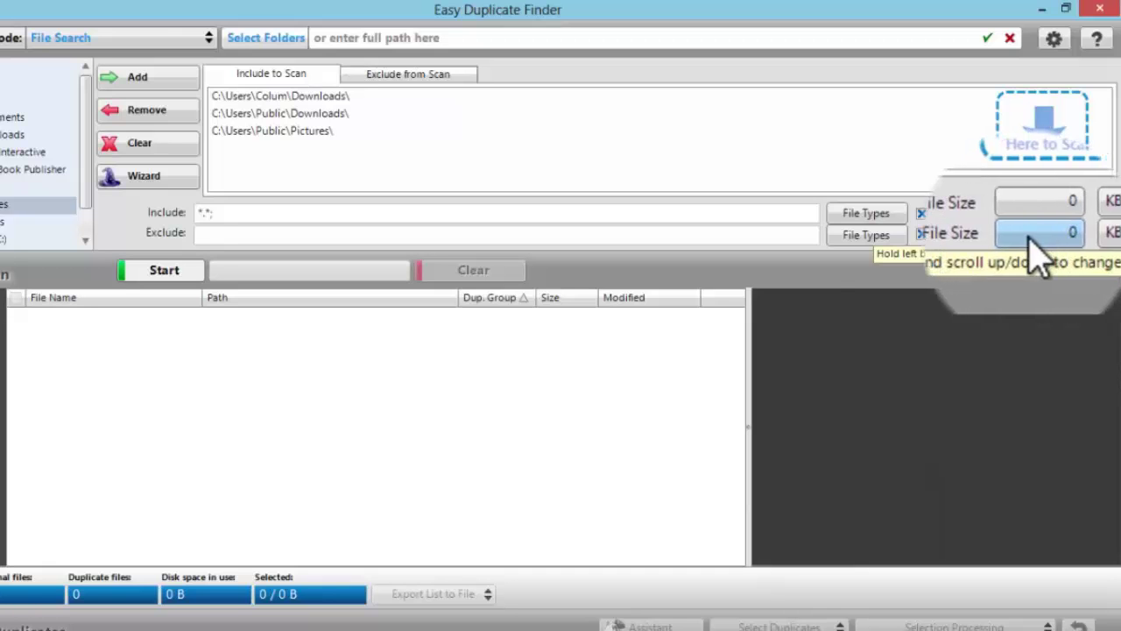
{"action": "left_click", "coordinate": [921, 213]}
{"action": "left_click", "coordinate": [923, 237]}
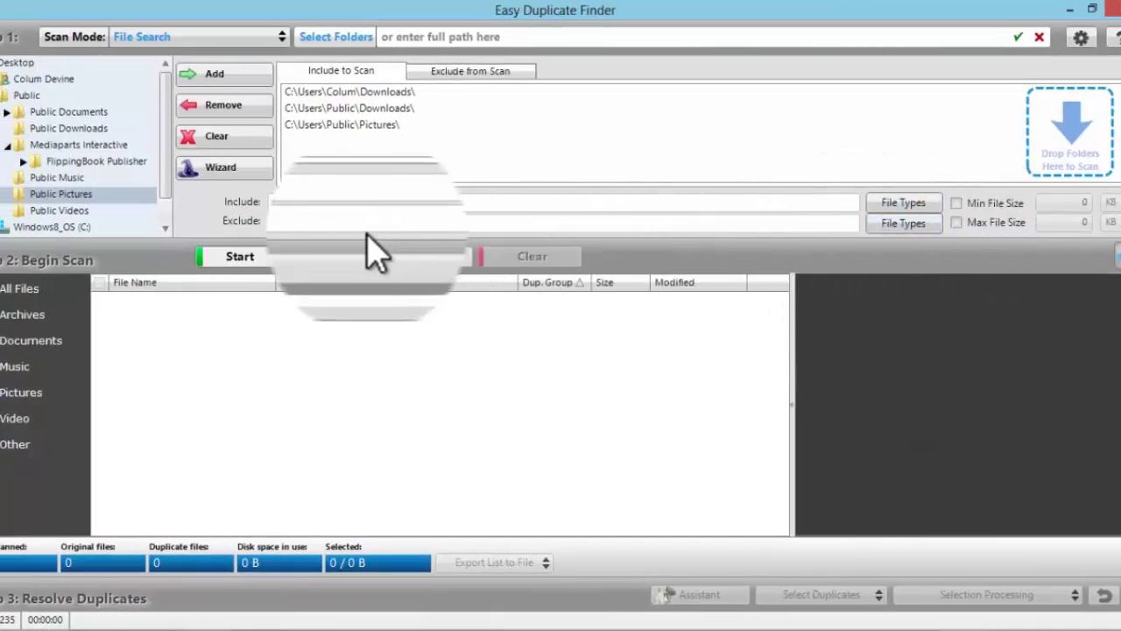
- Start the duplicate scan of the three queued folders
{"action": "left_click", "coordinate": [219, 252]}
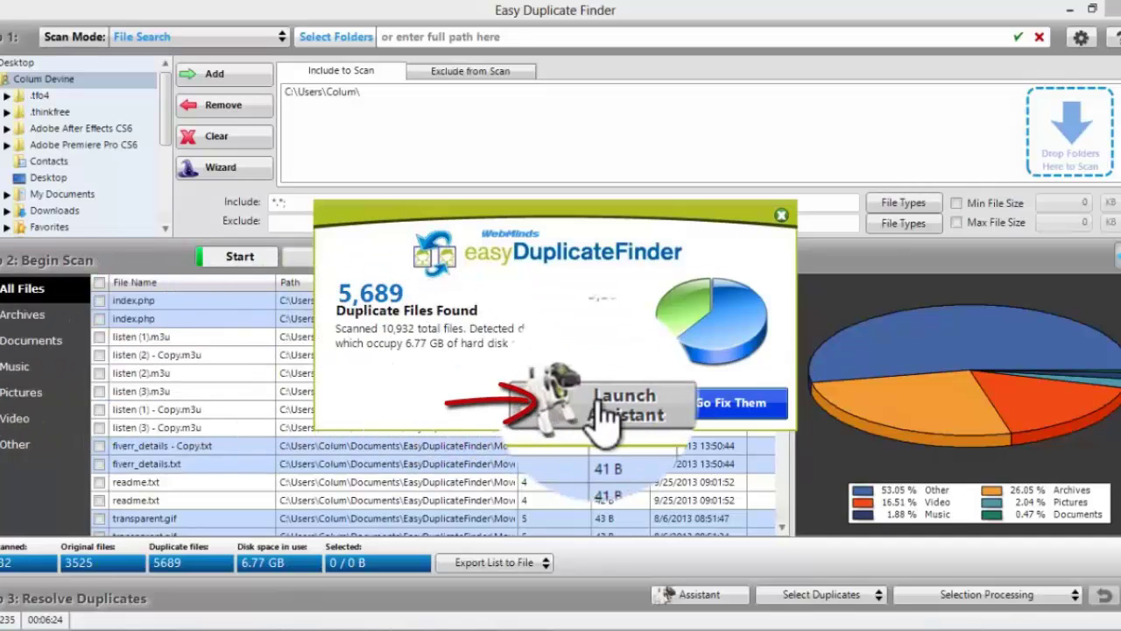
- Dismiss the results summary and set the Assistant to keep Oldest copies and move duplicates into Moved Files
{"action": "left_click", "coordinate": [779, 212]}
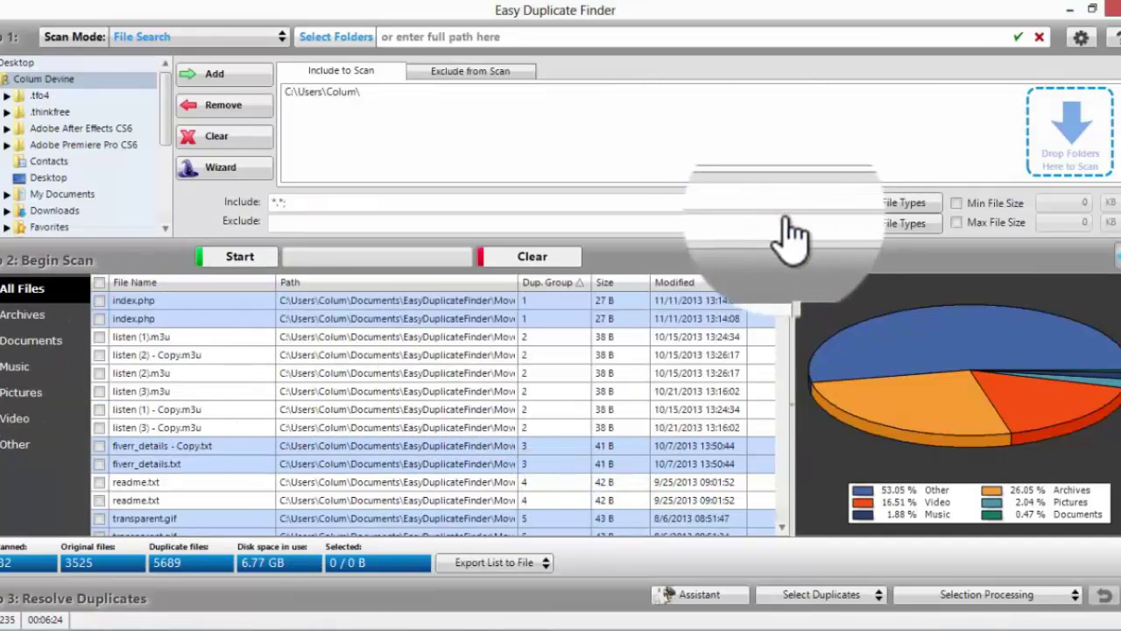
{"action": "left_click", "coordinate": [839, 595]}
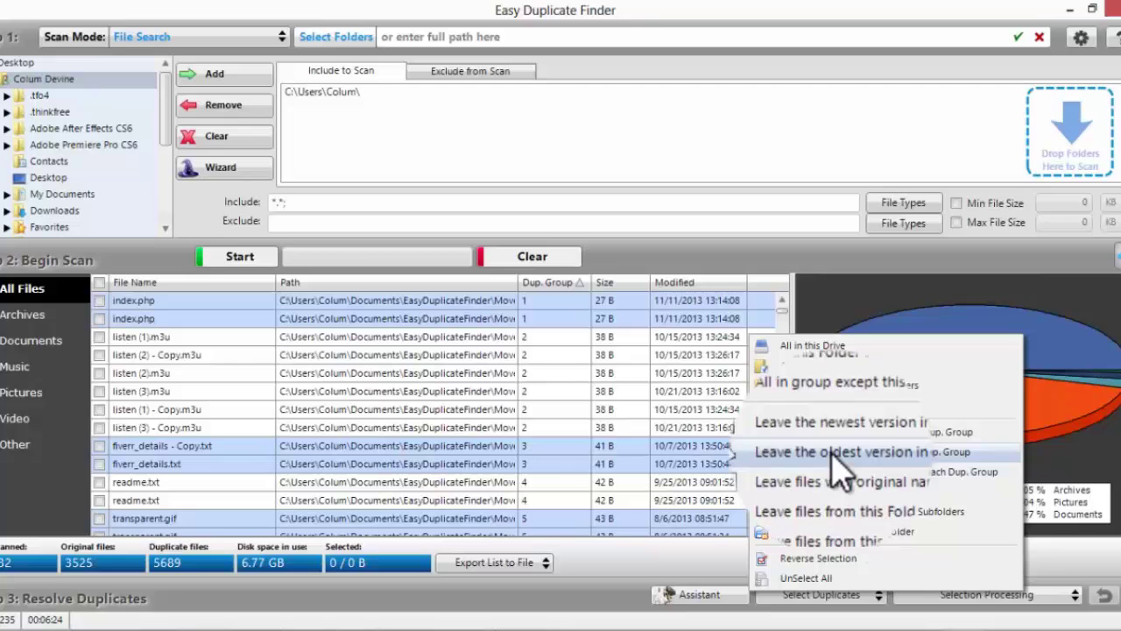
{"action": "left_click", "coordinate": [724, 600]}
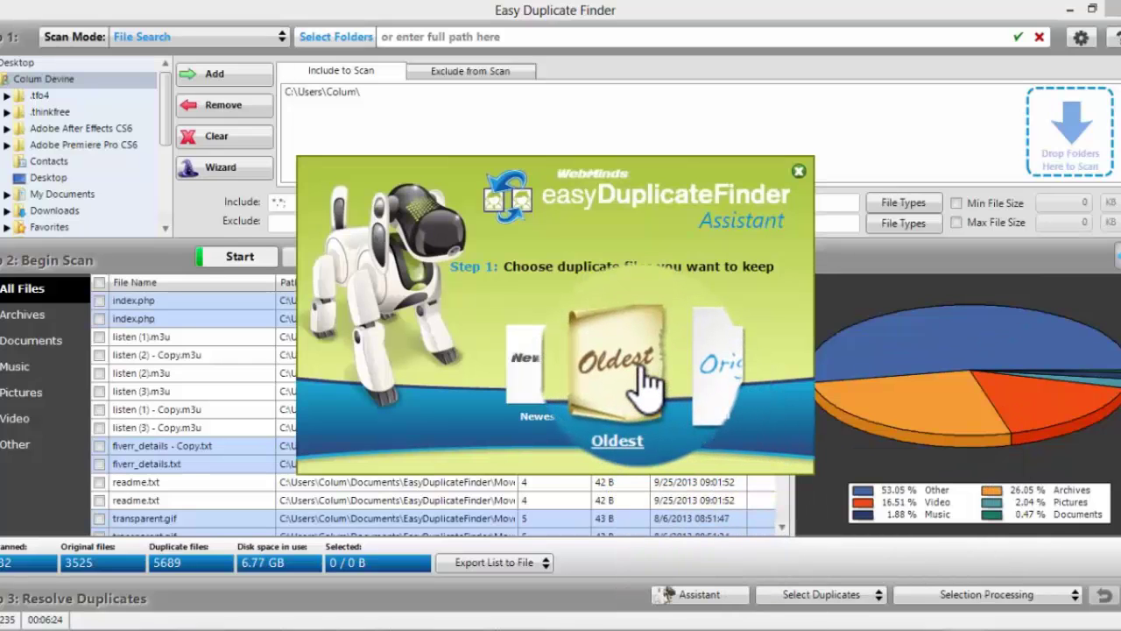
{"action": "left_click", "coordinate": [646, 385]}
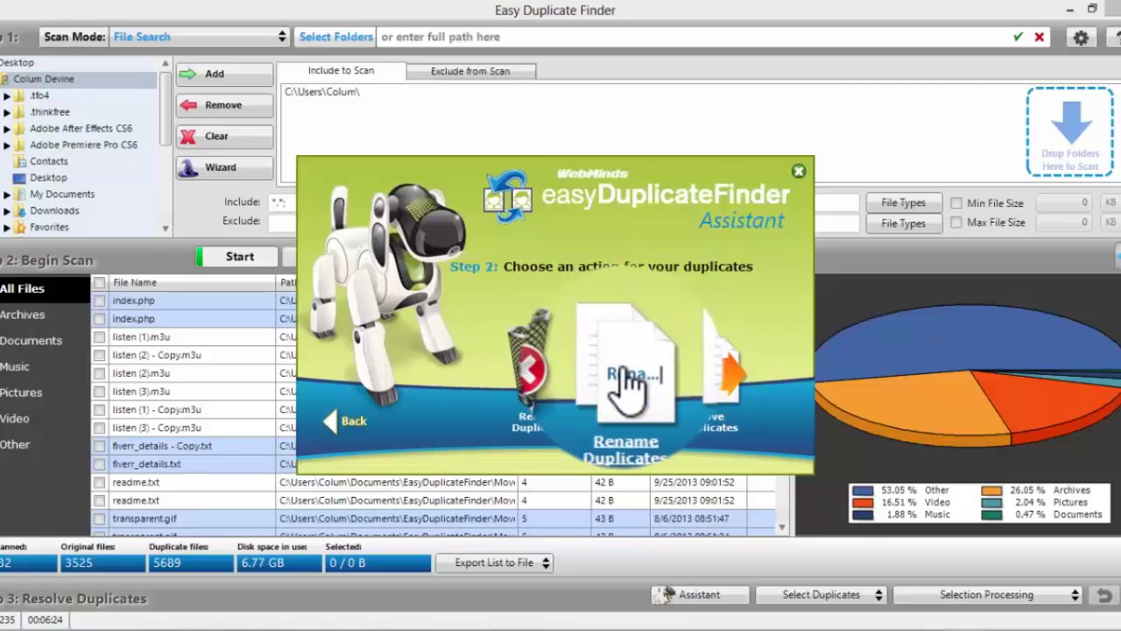
{"action": "left_click", "coordinate": [720, 385]}
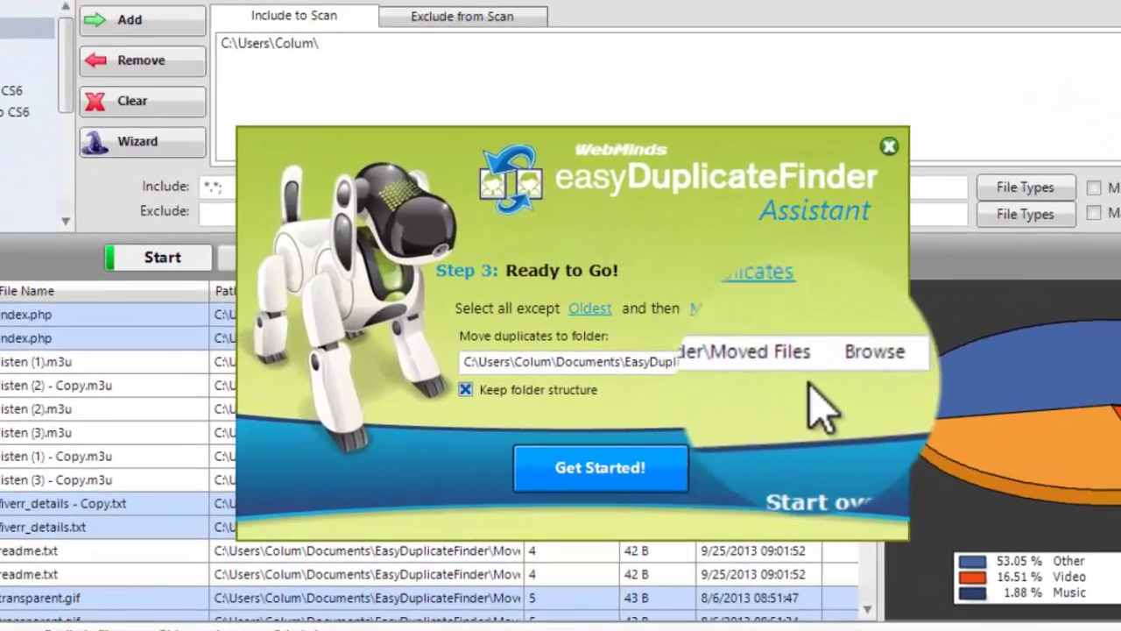
{"action": "left_click_drag", "start_coordinate": [815, 360], "coordinate": [751, 362]}
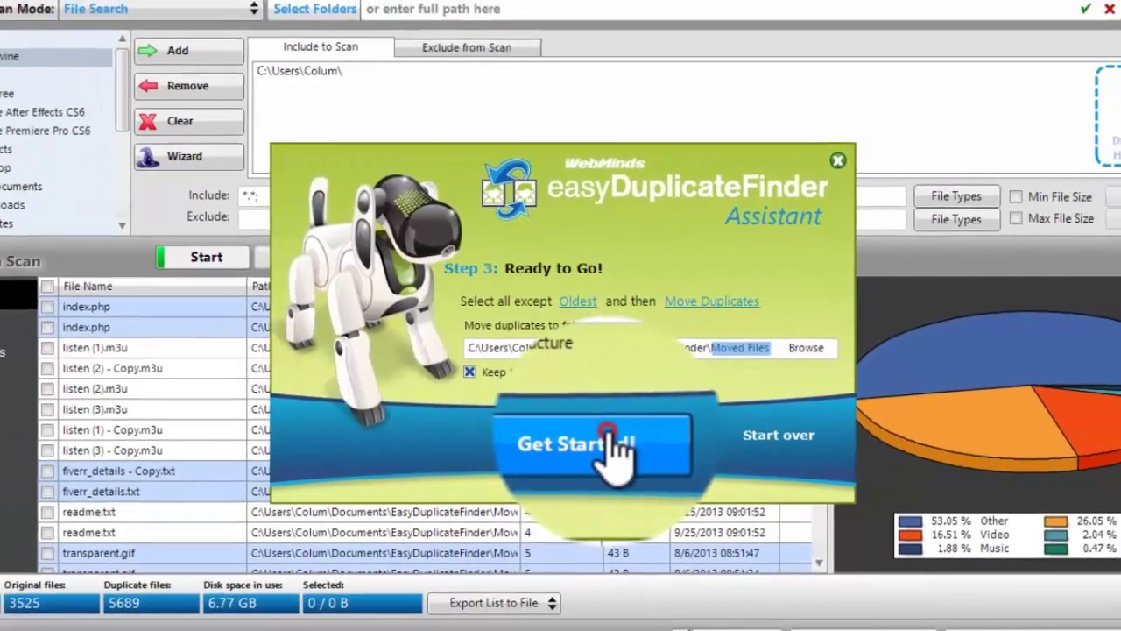
- Launch the move of the 5,689 selected duplicates (6.77 GB) into the Moved Files folder
{"action": "left_click", "coordinate": [626, 471]}
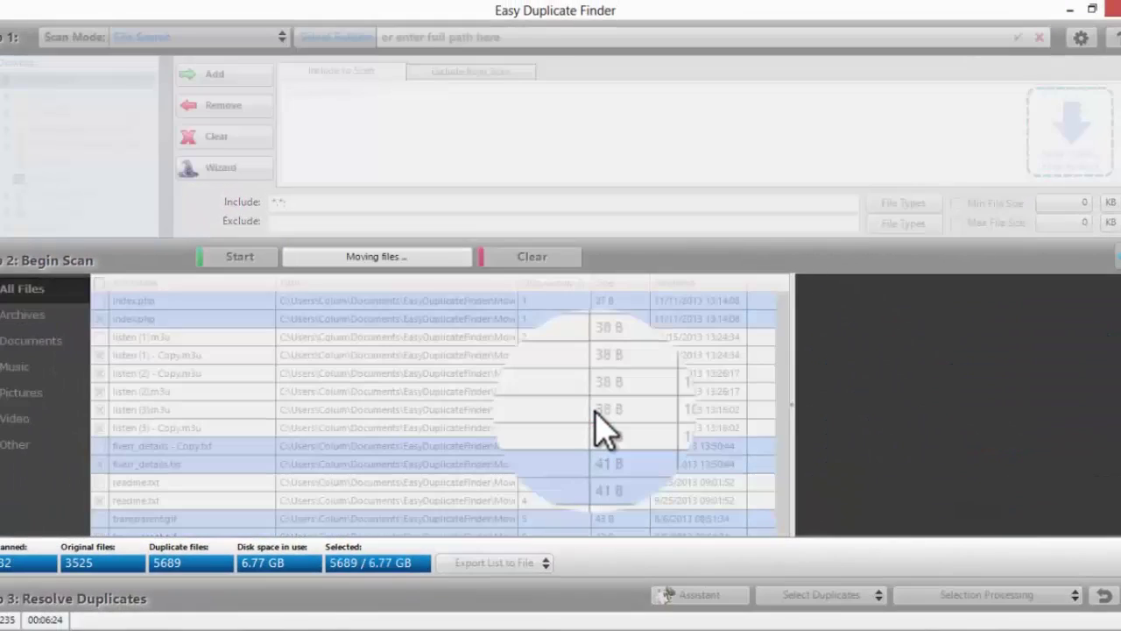